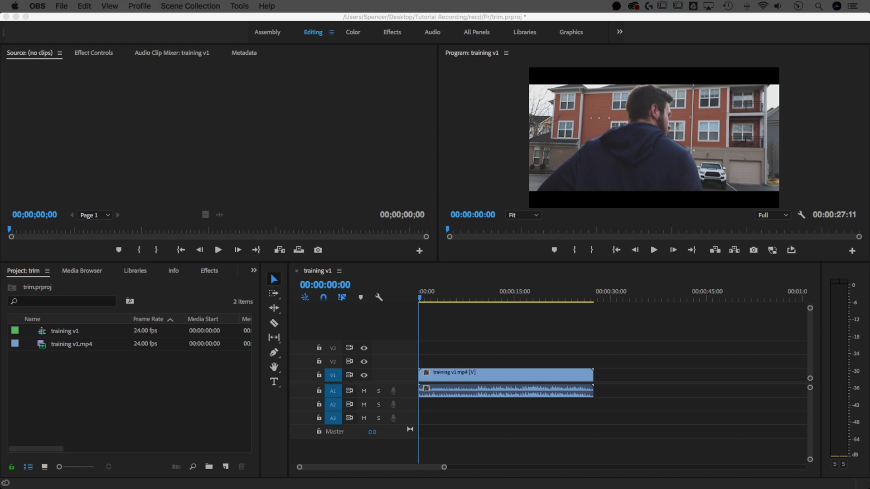
Focus the Timeline panel and select the single training clip.
left_click(421, 302)
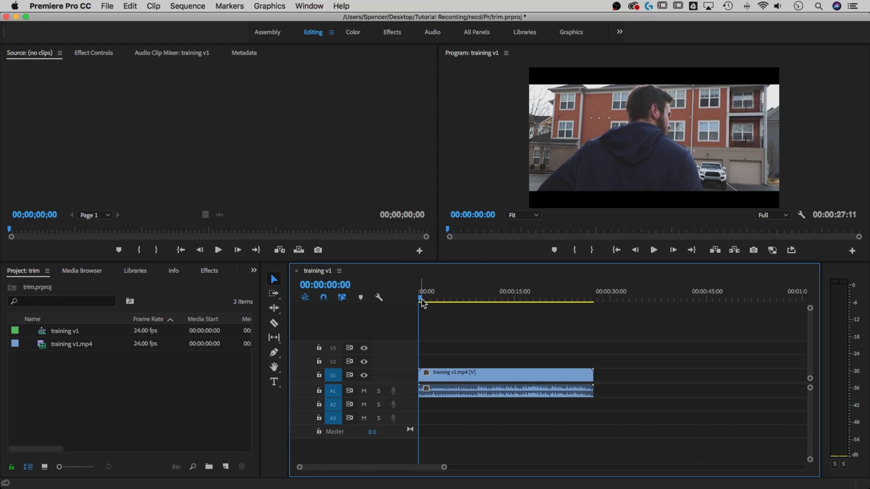
left_click(442, 378)
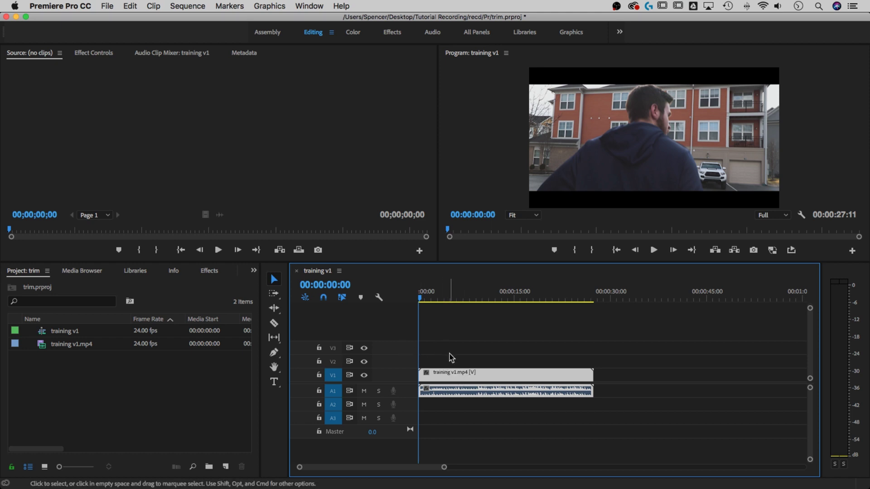
Reset the workspace to its saved layout via the Window menu.
left_click(309, 5)
mouse_move(324, 19)
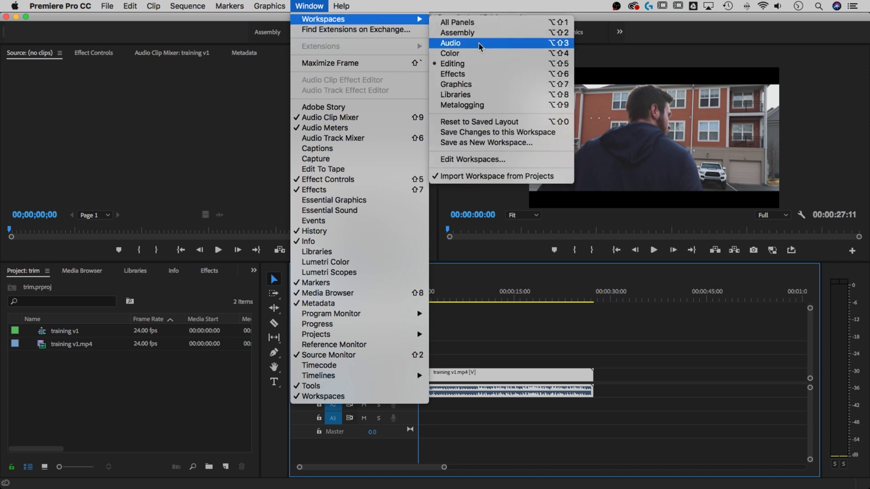
left_click(468, 122)
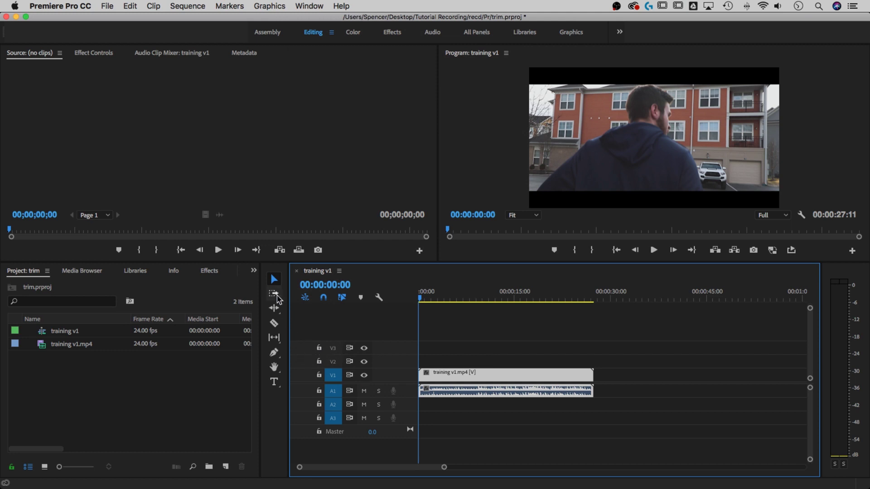
Razor the clip at about 00:00:13 and move the later piece up to V2/A2.
left_click(273, 325)
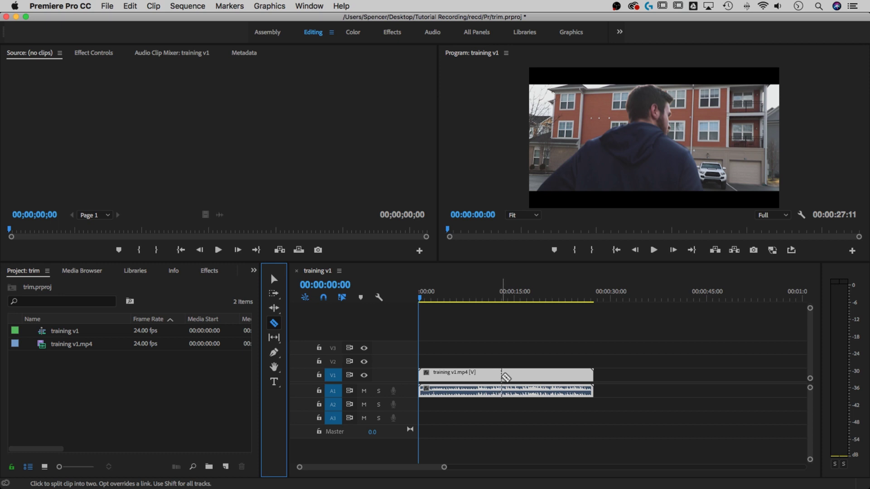
left_click(502, 376)
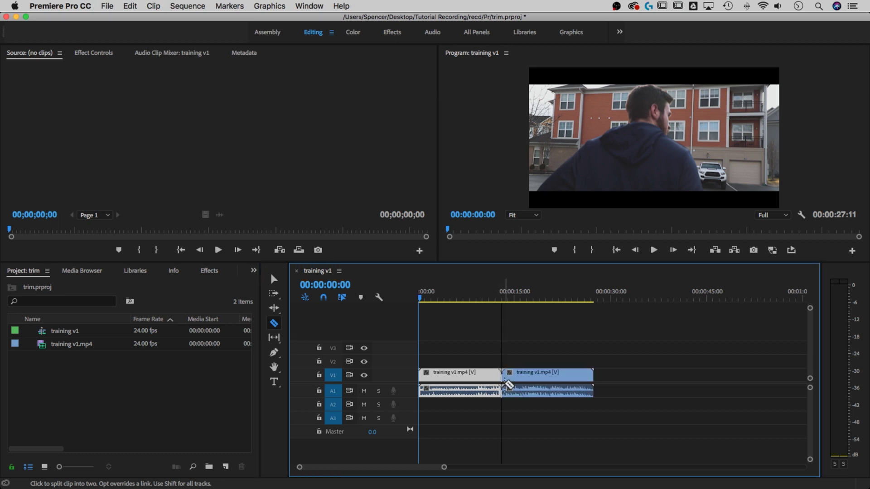
key("v")
left_click_drag(532, 376, 533, 361)
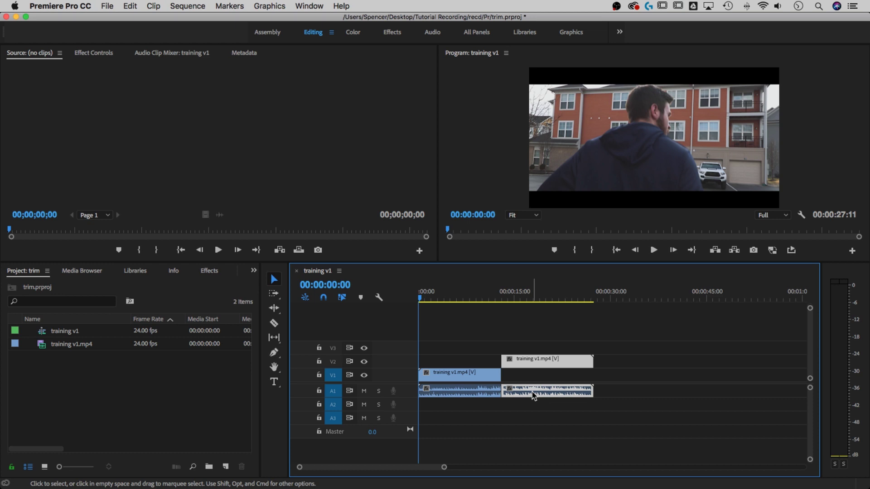
left_click_drag(532, 393, 532, 406)
Slide the upper piece earlier to overlap the first, then razor it in two.
left_click_drag(517, 360, 476, 360)
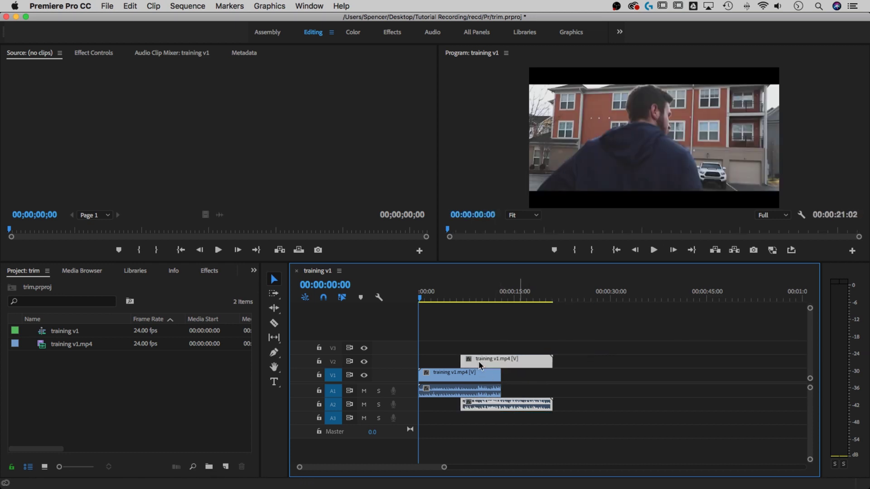
key("c")
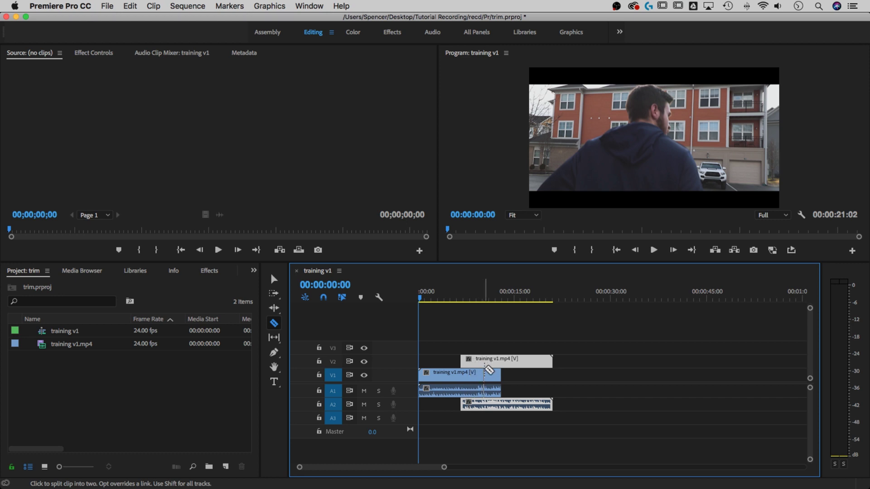
left_click(485, 361)
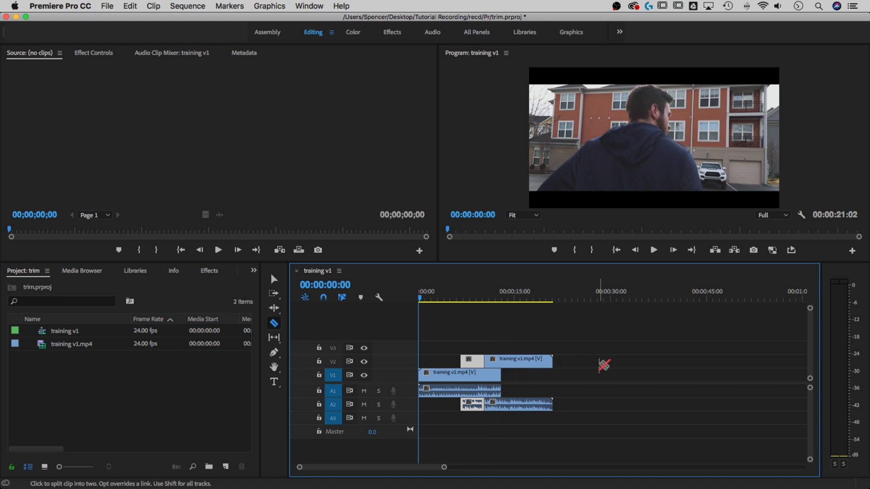
Move the upper piece later and back down onto V1/A1 directly after the first piece.
key("v")
left_click_drag(487, 362, 547, 368)
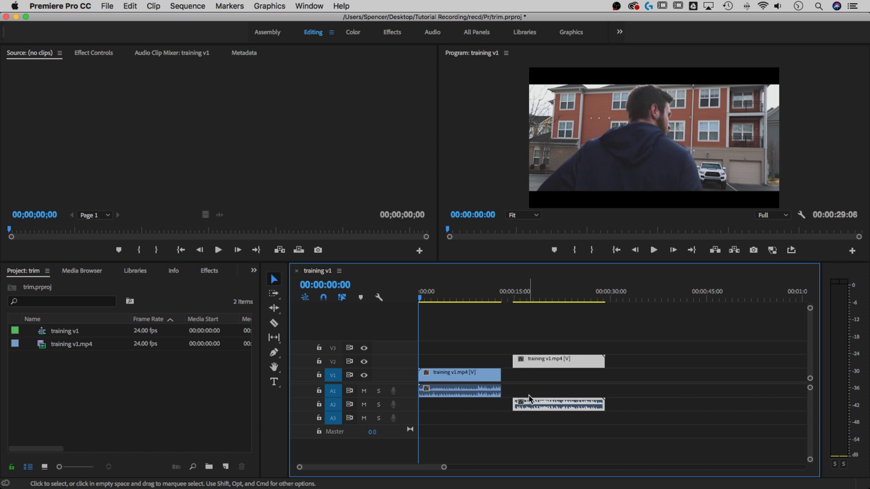
mouse_move(544, 360)
left_mouse_down()
mouse_move(544, 374)
mouse_move(518, 378)
mouse_move(508, 391)
left_mouse_up()
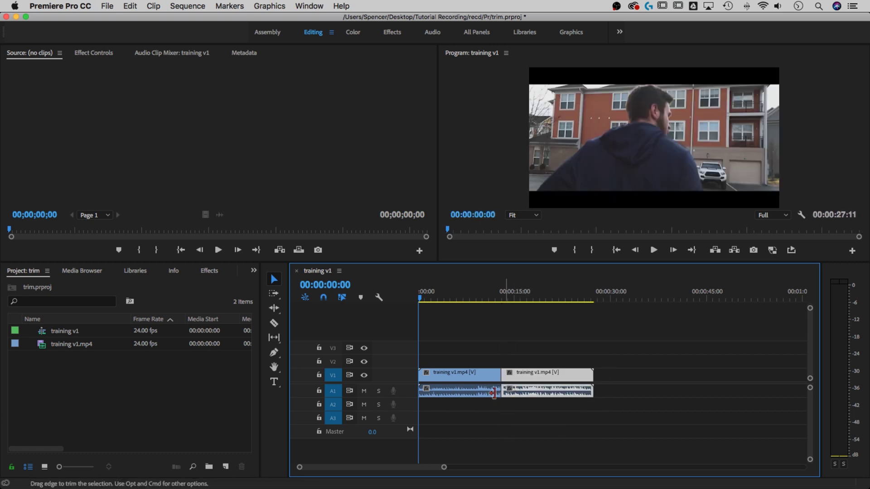
Unlink the second piece's video from its audio and select only the video.
right_click(520, 375)
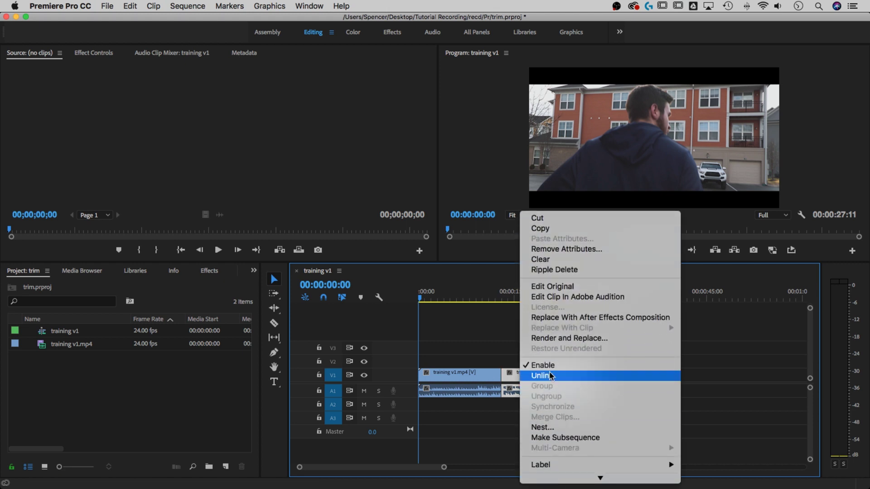
left_click(550, 372)
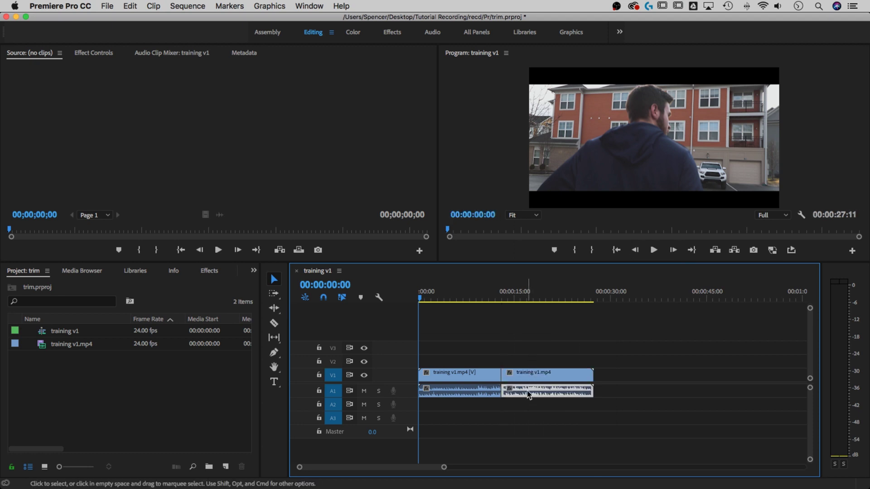
left_click(527, 373)
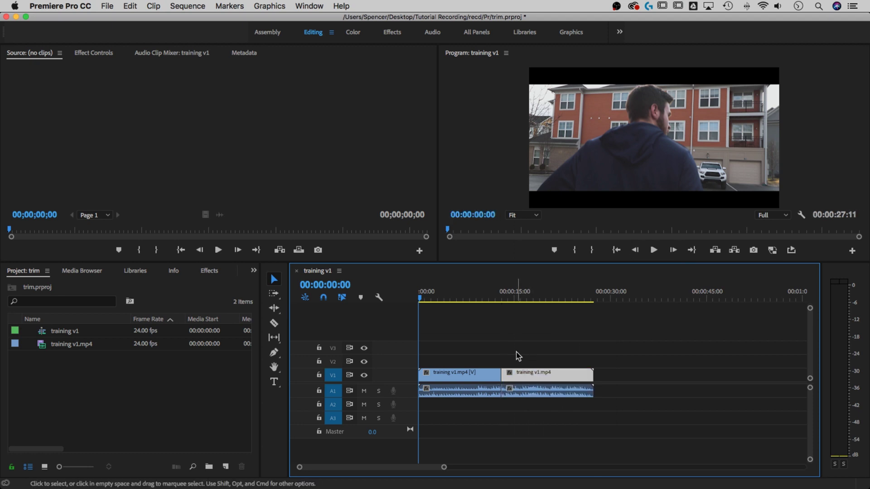
Razor the second video piece near 00:00:15, then undo that cut.
key("c")
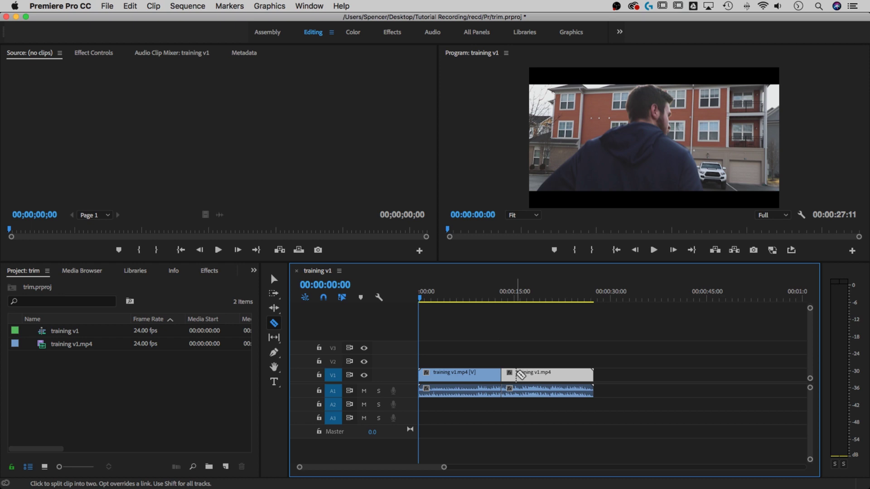
left_click(520, 373)
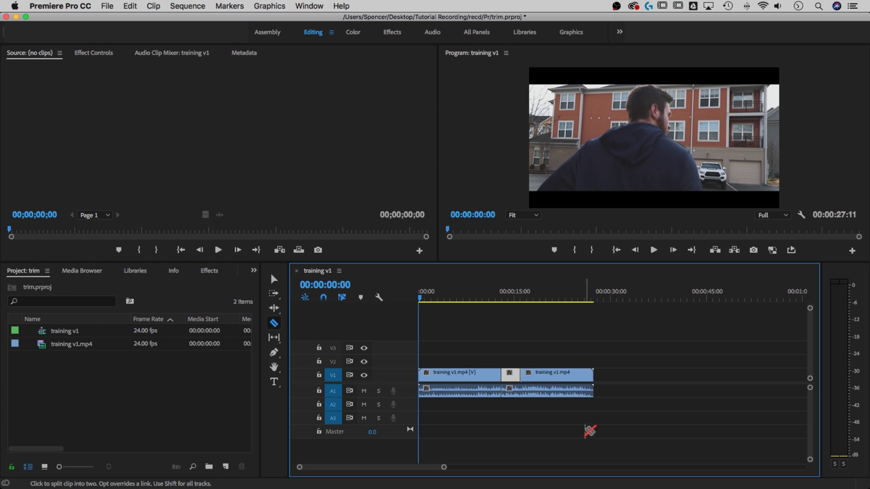
key("ctrl+z")
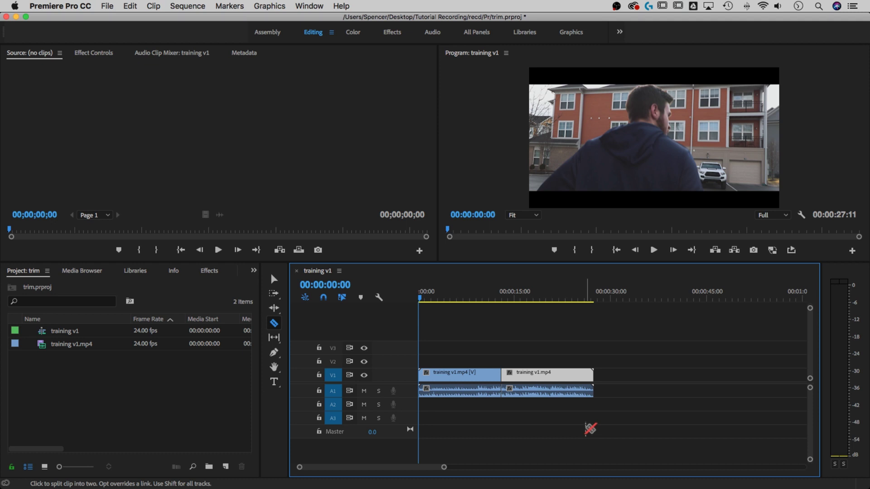
key("v")
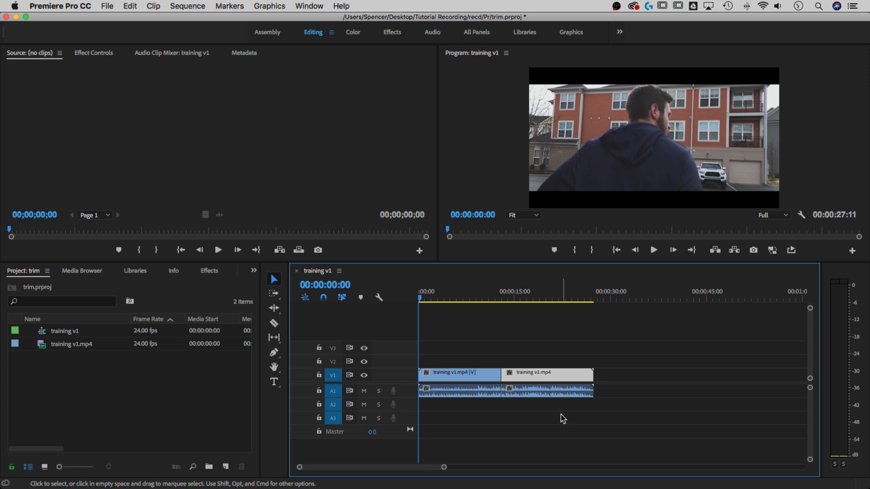
Cut video and audio at the same point, undo, then cut both tracks to make a third segment.
left_click_drag(527, 353, 531, 410)
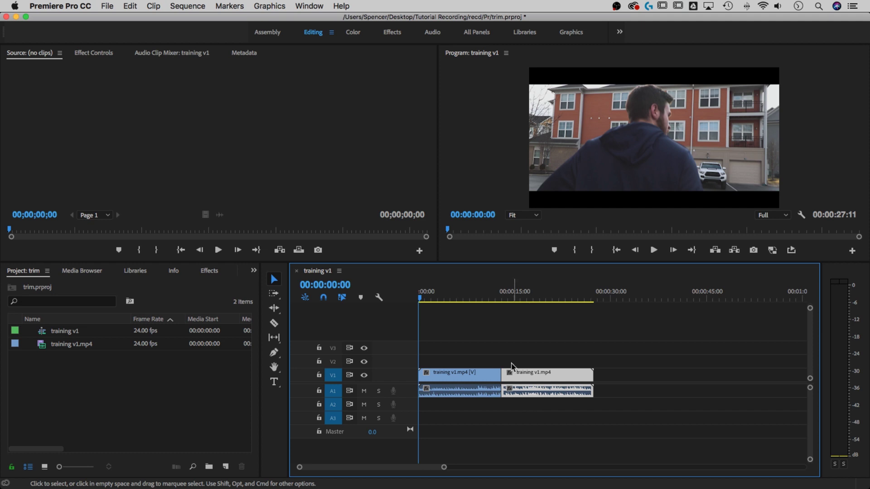
left_click(526, 370, "shift")
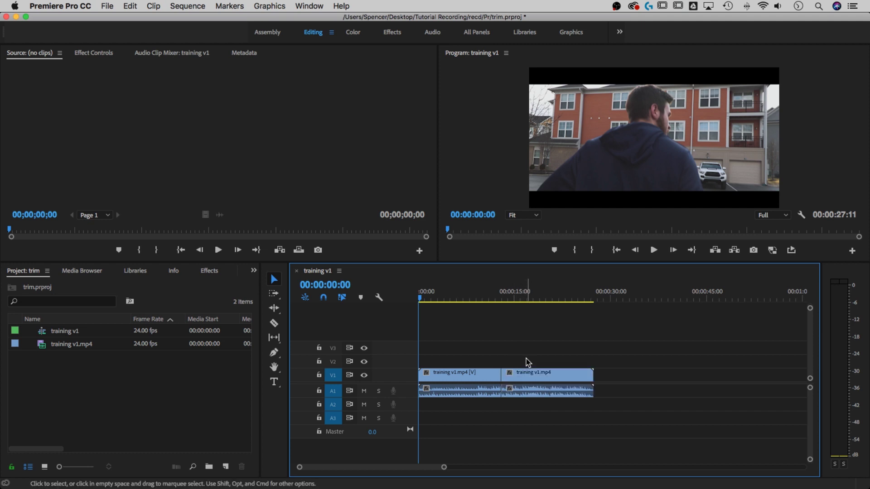
key("c")
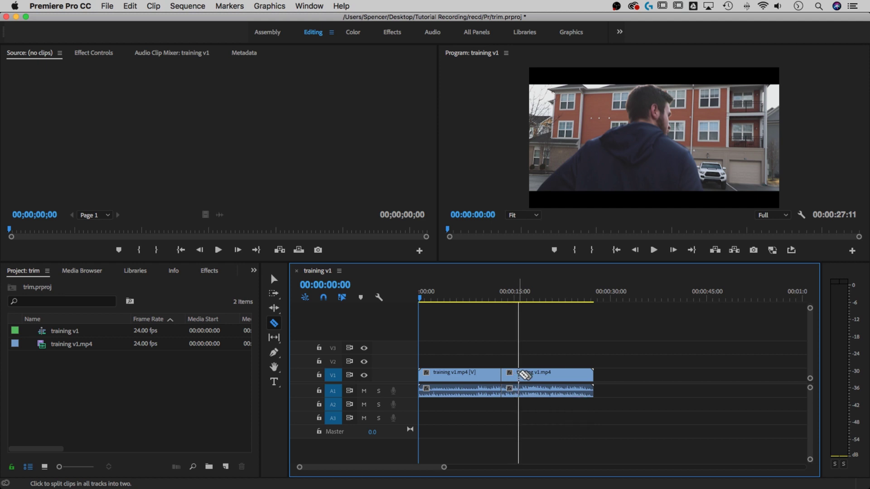
left_click(519, 374, "shift")
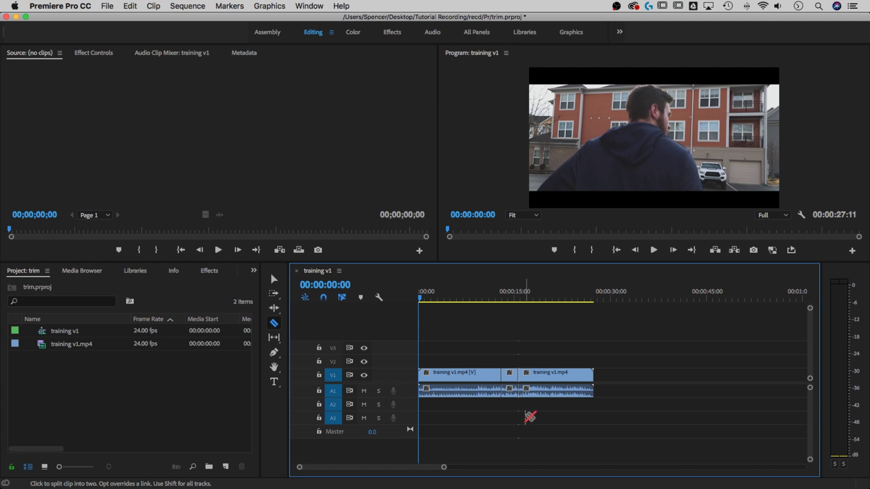
key("super+z")
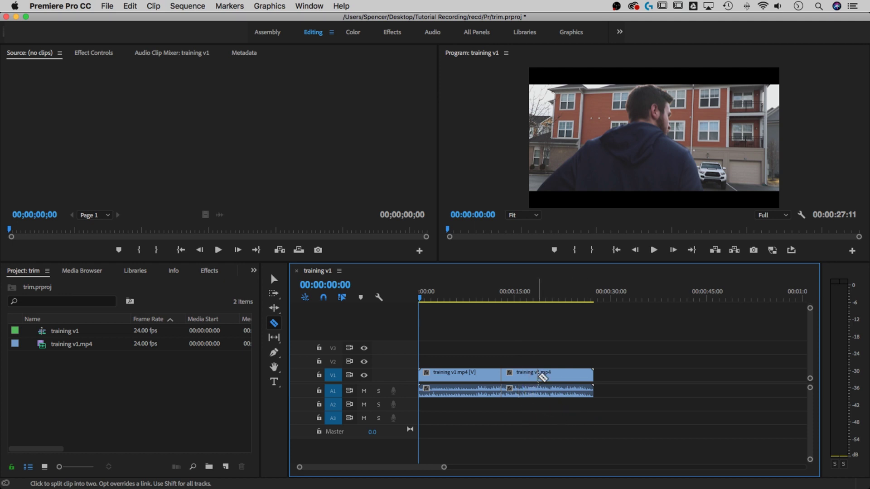
left_click(544, 376, "shift")
Move the third segment earlier, its audio down to A3 and a video piece up onto V3.
key("v")
left_click(571, 373)
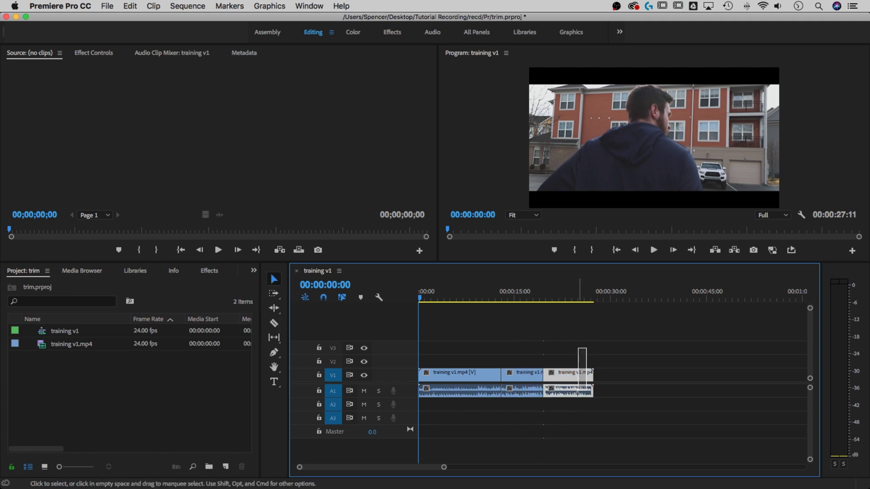
mouse_move(575, 373)
left_mouse_down()
mouse_move(583, 376)
mouse_move(497, 364)
left_mouse_up()
left_click(523, 373)
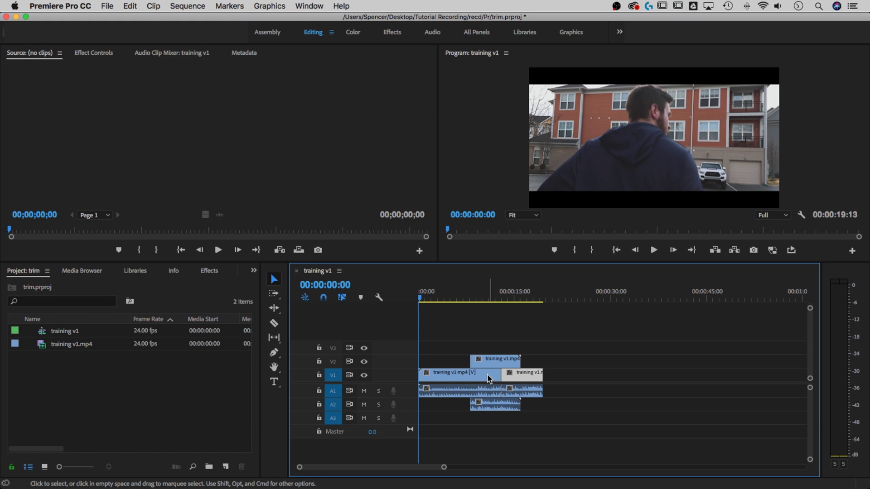
left_click_drag(524, 391, 499, 420)
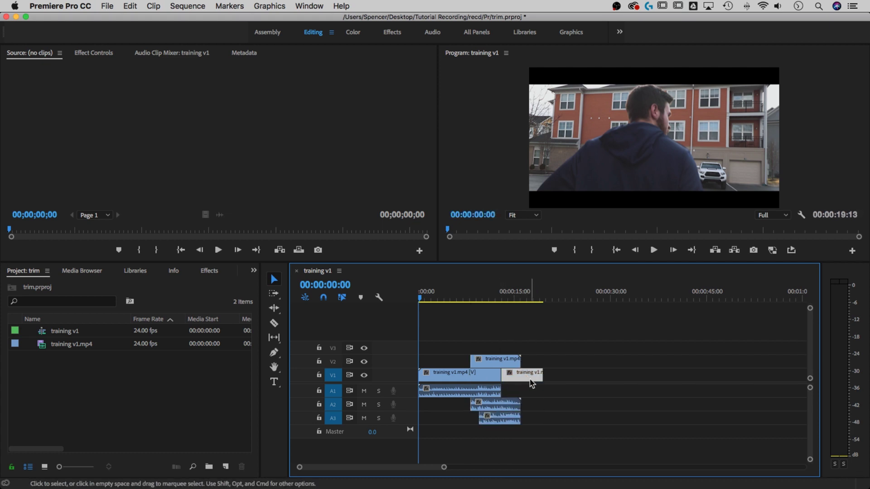
left_click_drag(524, 374, 497, 348)
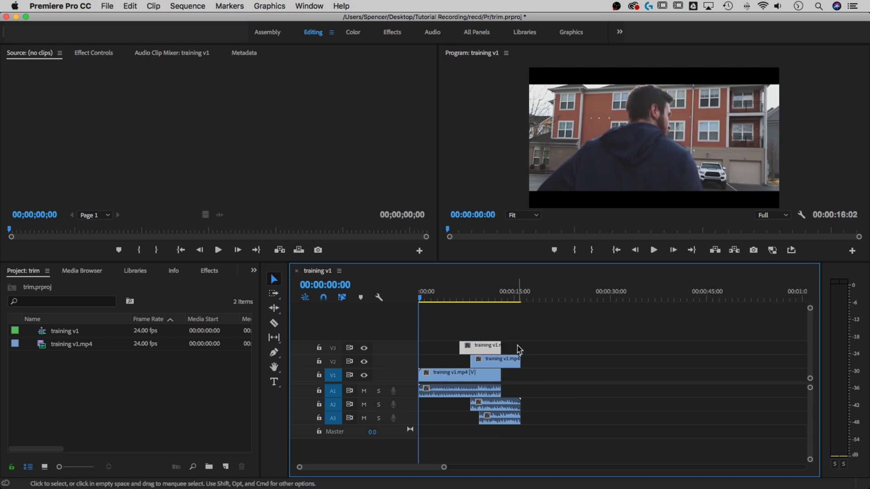
Razor through all tracks at one point with a Shift cut.
key("c")
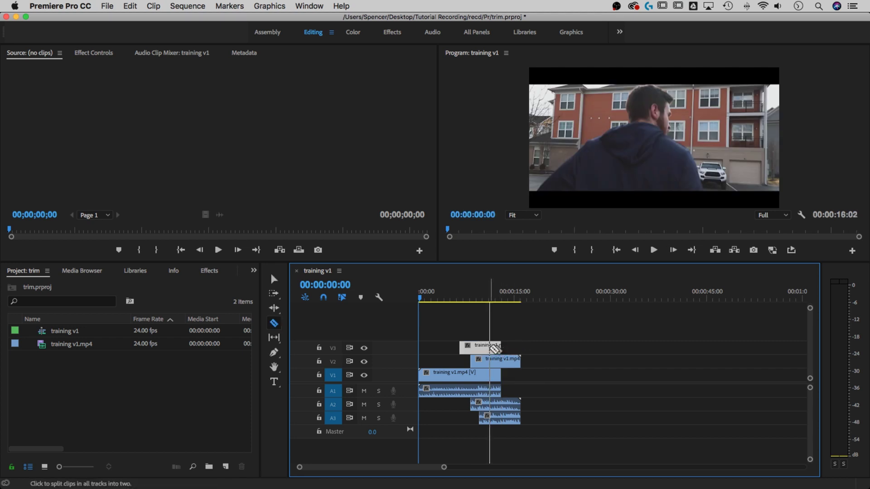
left_click(491, 347, "shift")
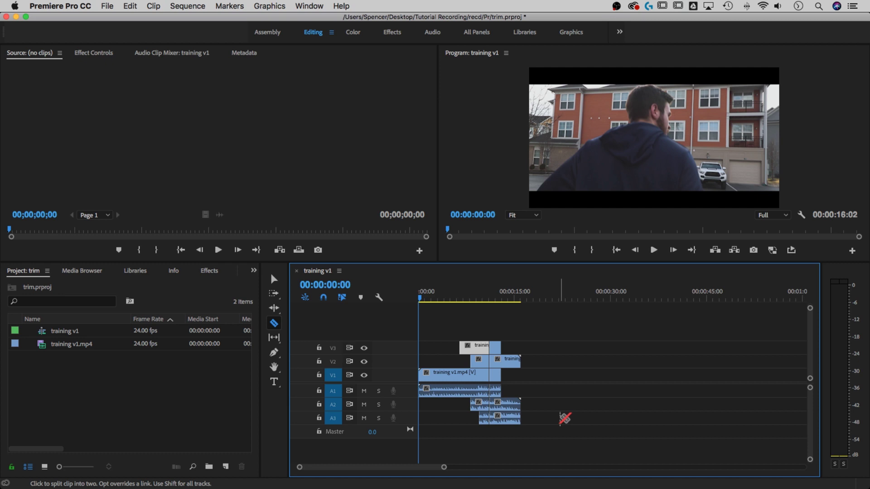
Undo repeatedly back to a single uncut clip on V1/A1 and return to the Selection tool.
key("super+z")
key("super+z")
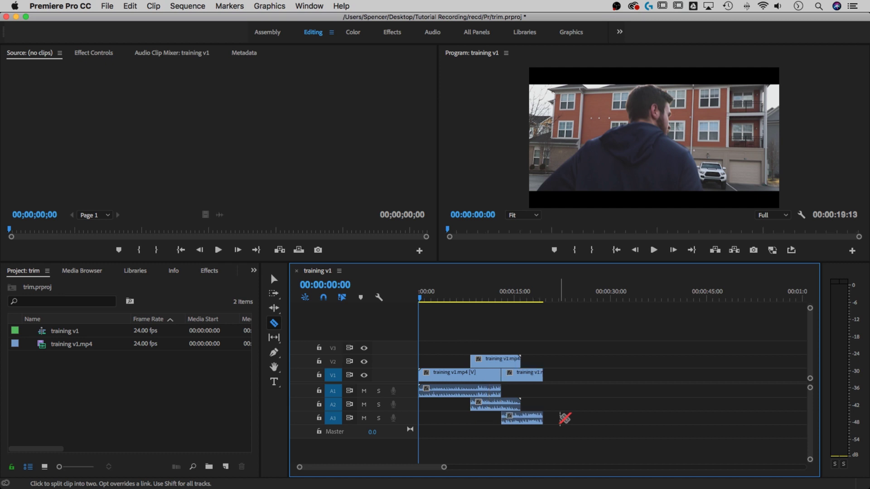
key("super+z")
key("super+z")
key("super+z")
key("super+z")
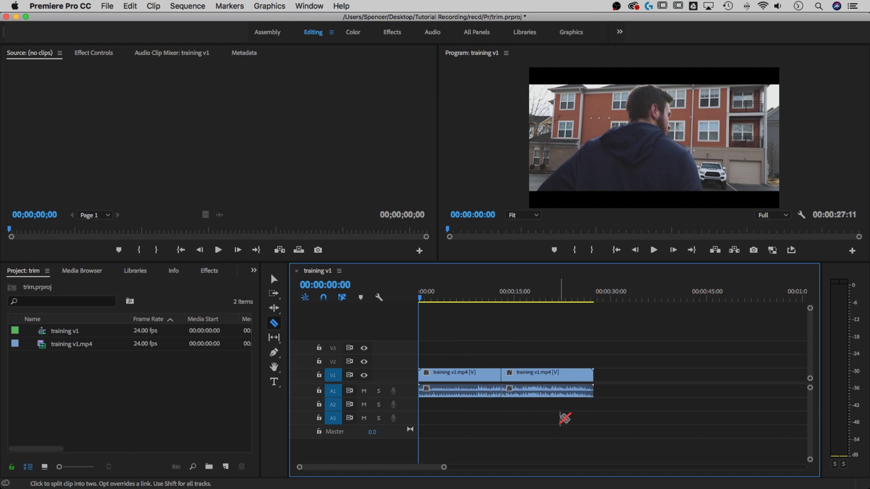
key("super+z")
key("super+z")
key("super+shift+z")
key("super+shift+z")
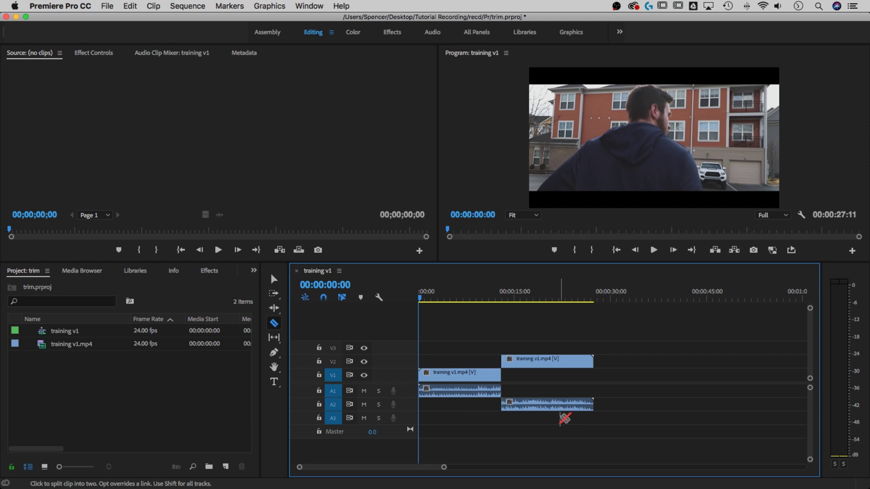
key("super+shift+z")
key("super+shift+z")
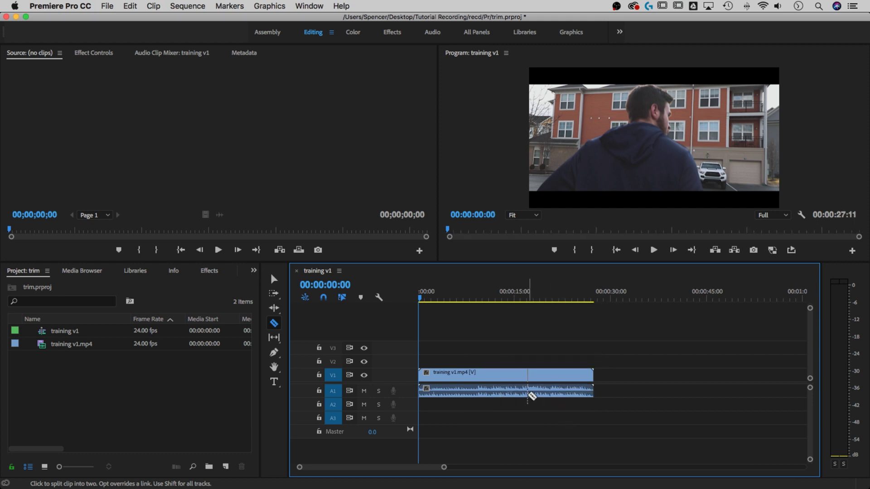
key("v")
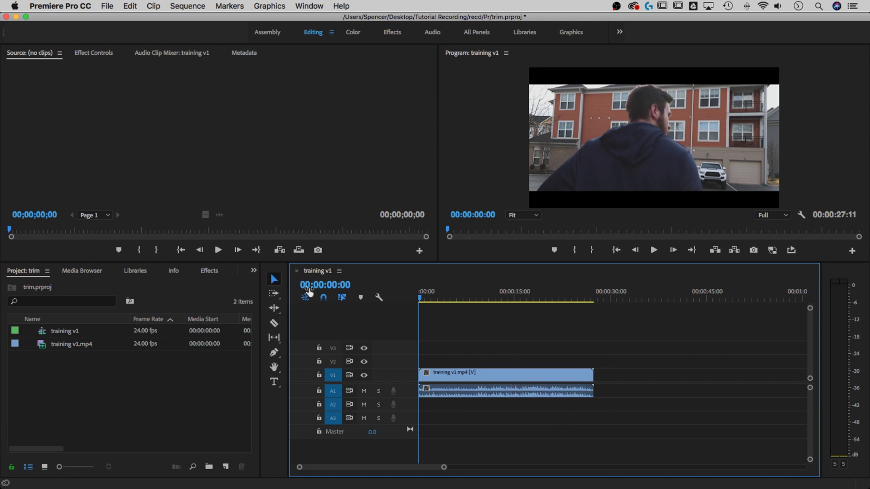
left_click_drag(462, 376, 485, 376)
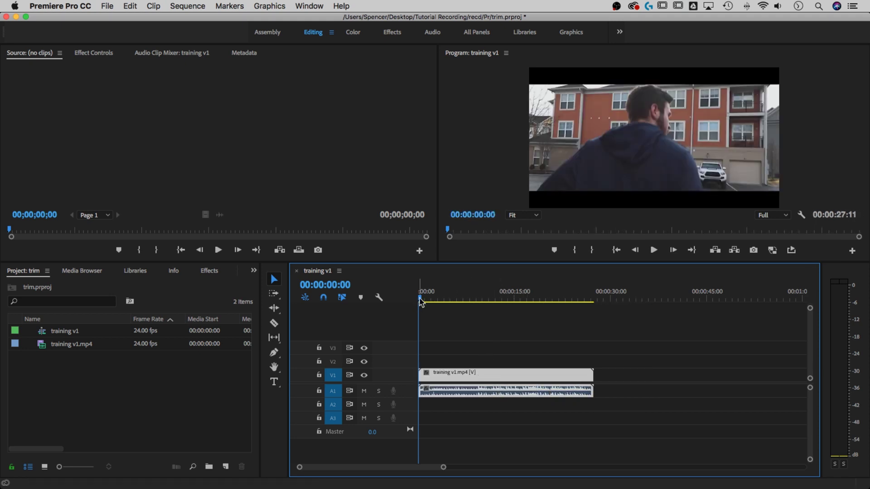
Mute track A1 and cut the clip at the playhead at 00:00:11:11 with Cmd+K.
mouse_move(422, 302)
left_mouse_down()
mouse_move(515, 304)
mouse_move(489, 302)
left_mouse_up()
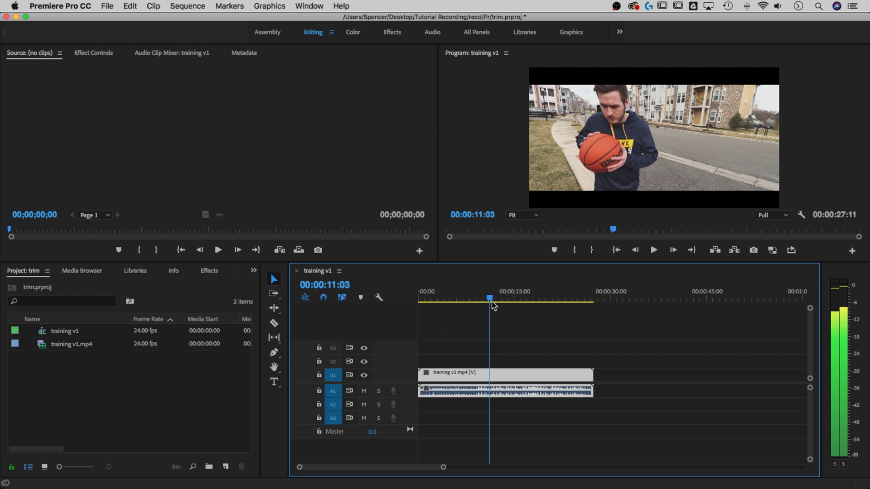
left_click(366, 391)
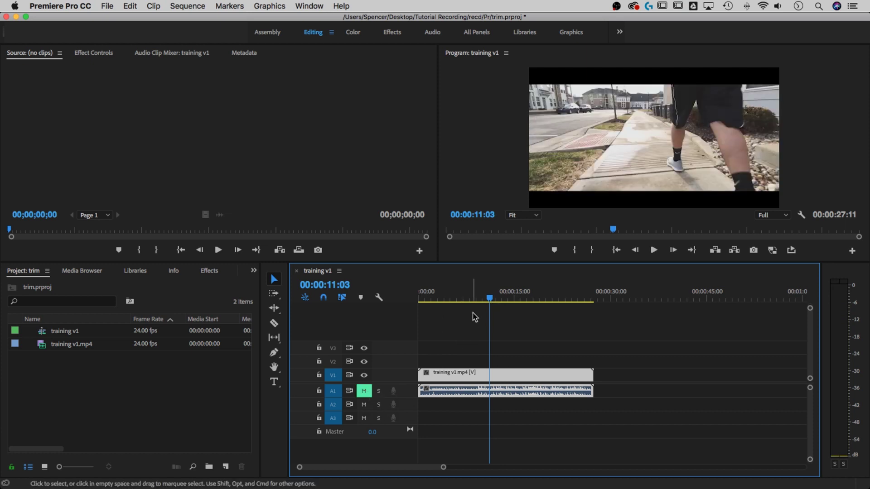
left_click_drag(491, 301, 493, 303)
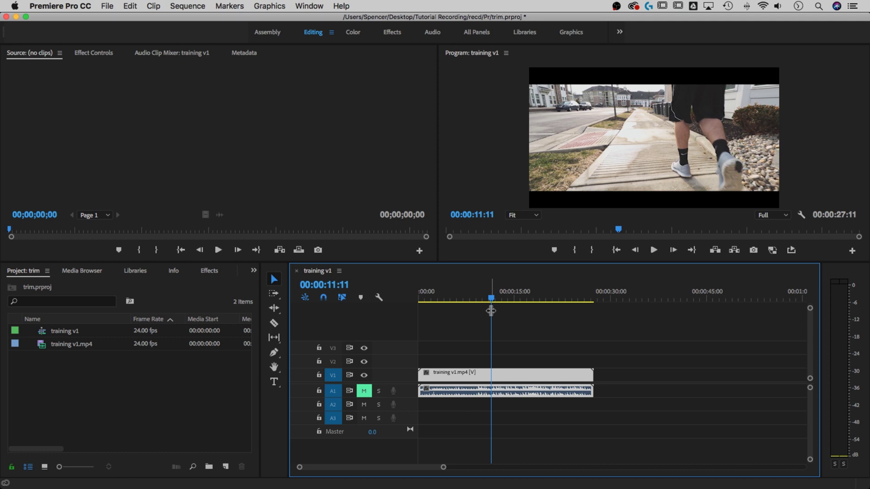
key("super+k")
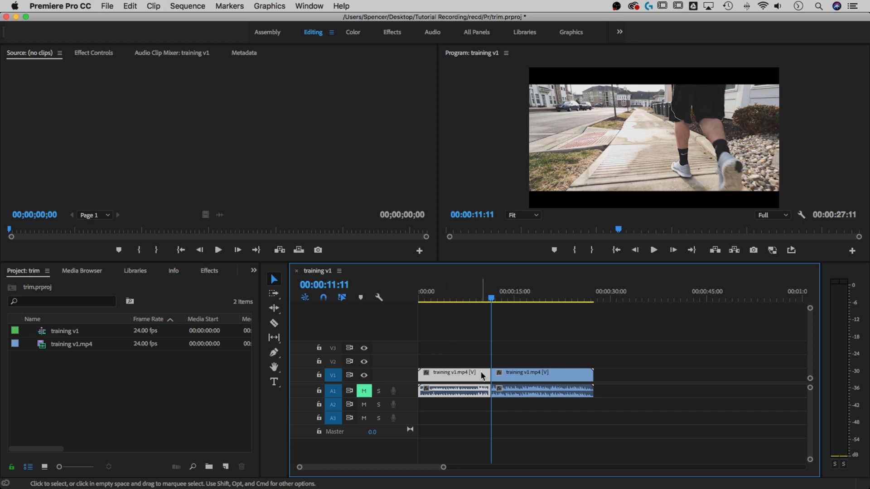
Pull the right piece away, undo to close the gap, and scrub forward to about 14 seconds.
left_click(471, 378)
left_click_drag(518, 378, 528, 379)
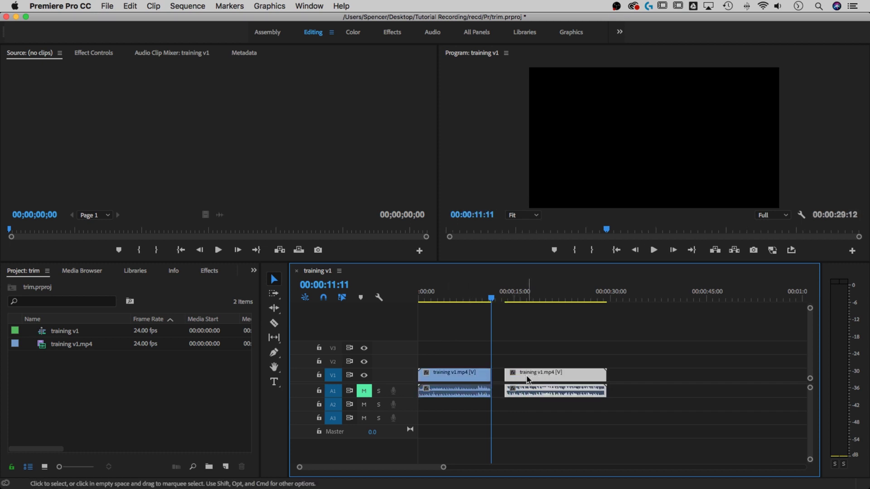
key("super+z")
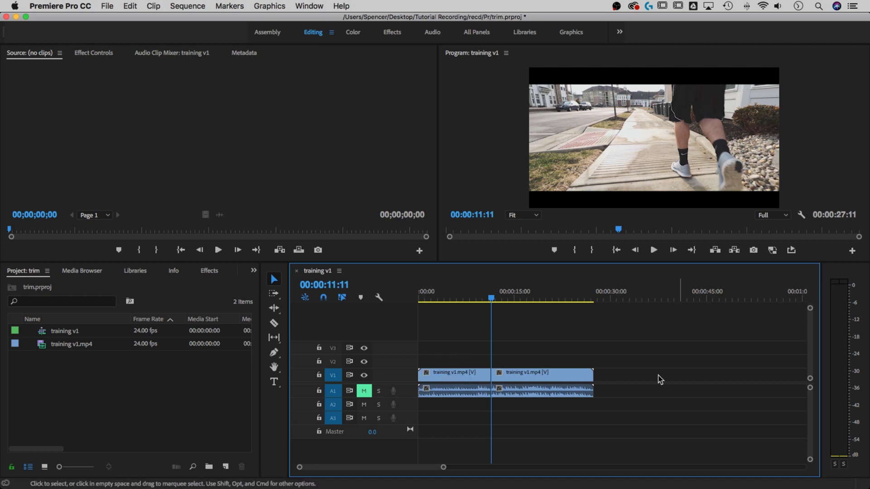
left_click_drag(490, 299, 515, 303)
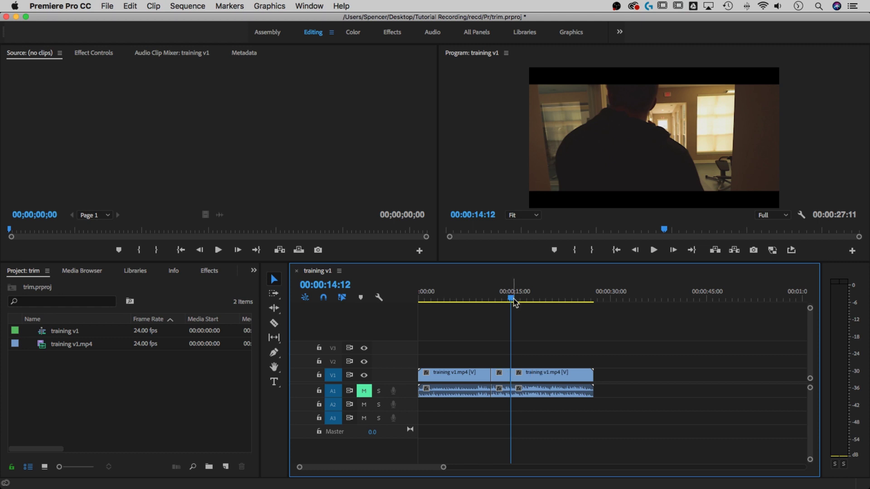
Move the right piece to V2/A2, slide it over the middle piece and trim its start to the playhead.
left_click(521, 372)
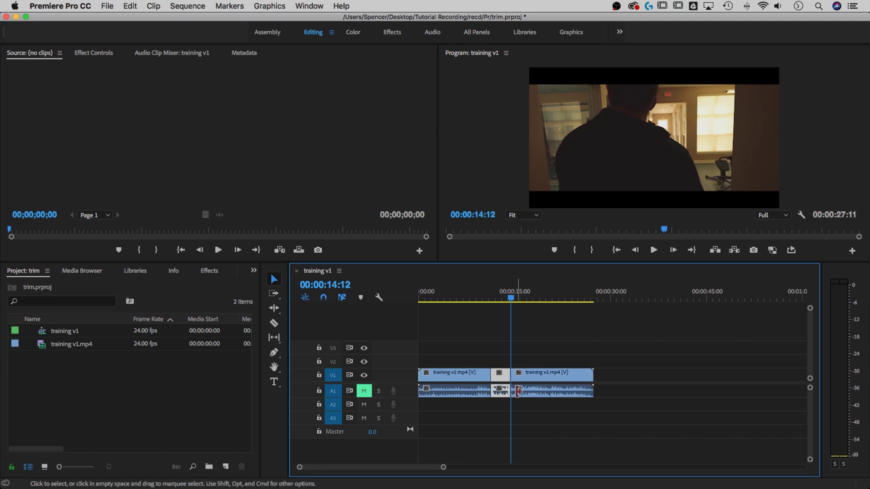
left_click_drag(543, 374, 542, 359)
left_click_drag(542, 392, 542, 405)
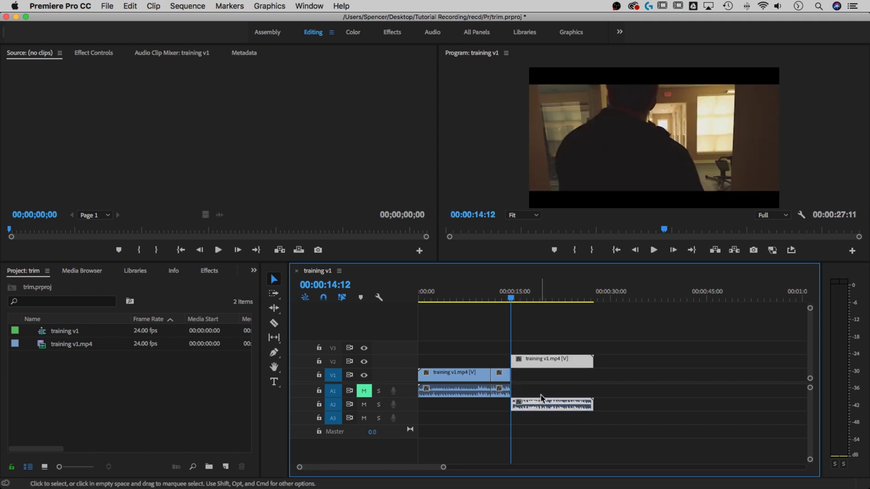
mouse_move(539, 361)
left_mouse_down()
mouse_move(518, 343)
mouse_move(465, 364)
left_mouse_up()
left_click(457, 292)
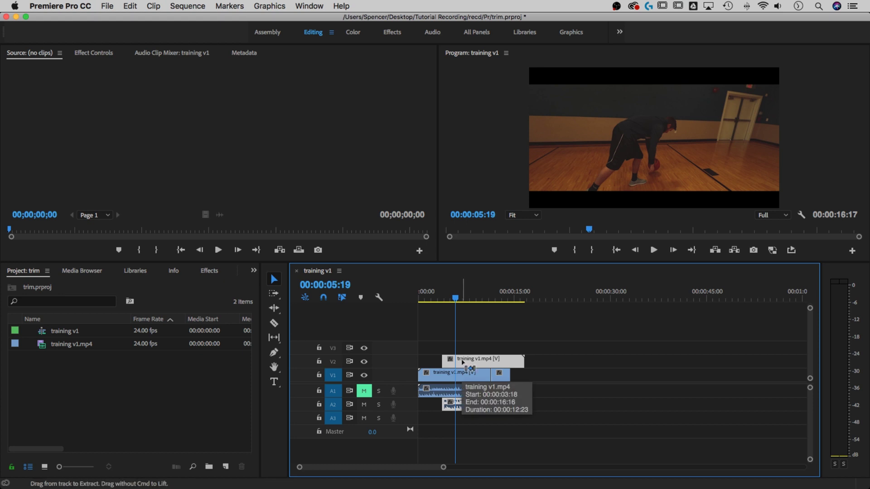
left_click_drag(445, 363, 462, 364)
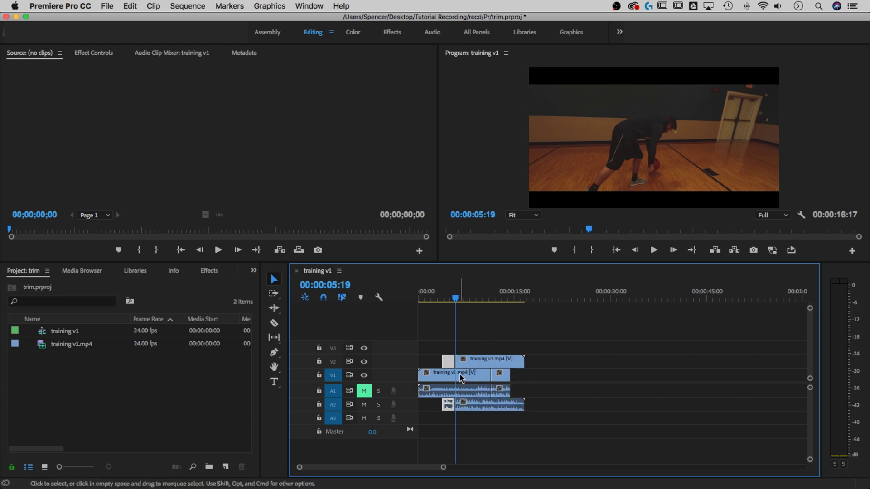
Cut the V1 clip at 00:00:07:03 with Cmd+K, then move pieces later and up onto V2.
left_click(460, 377)
key("space")
key("space")
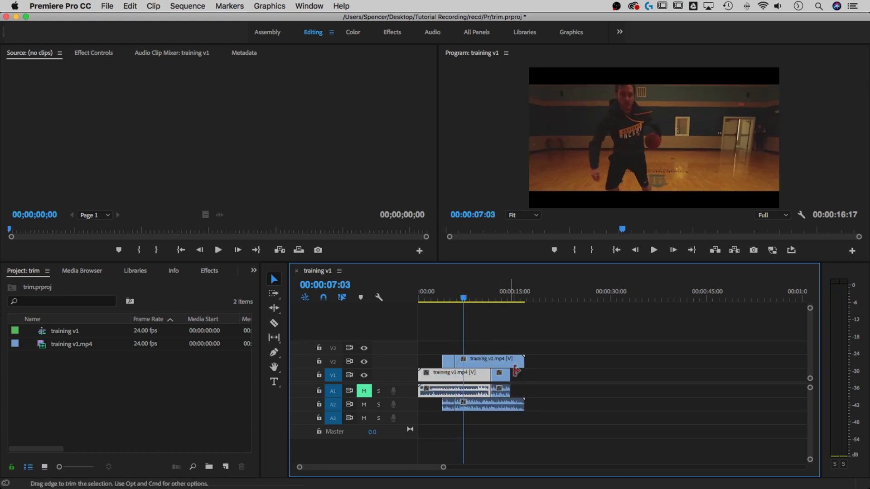
key("super+k")
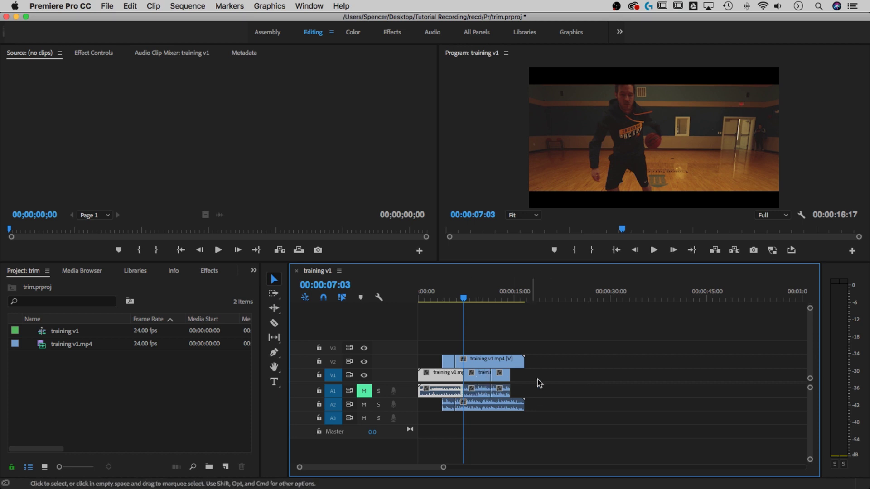
left_click_drag(490, 359, 554, 360)
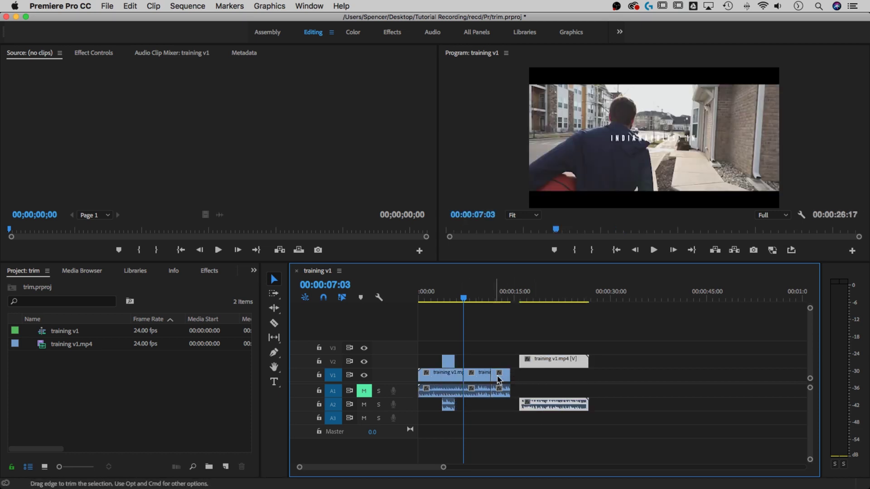
left_click_drag(498, 378, 484, 362)
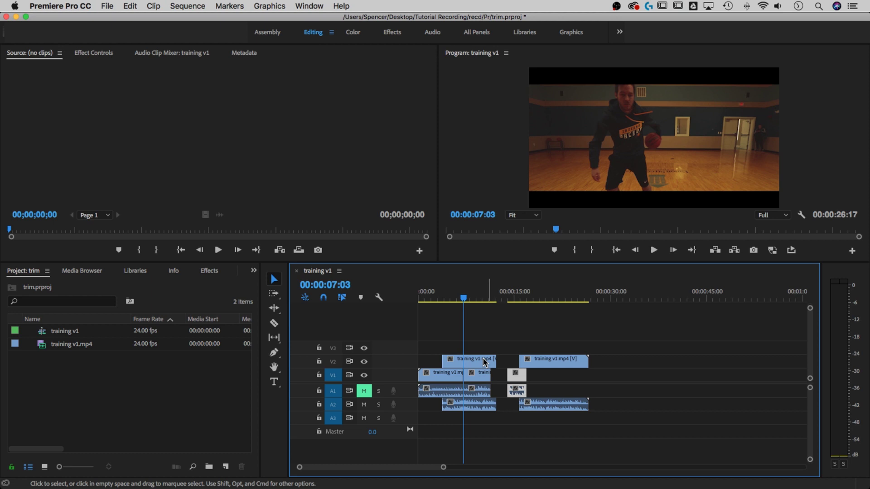